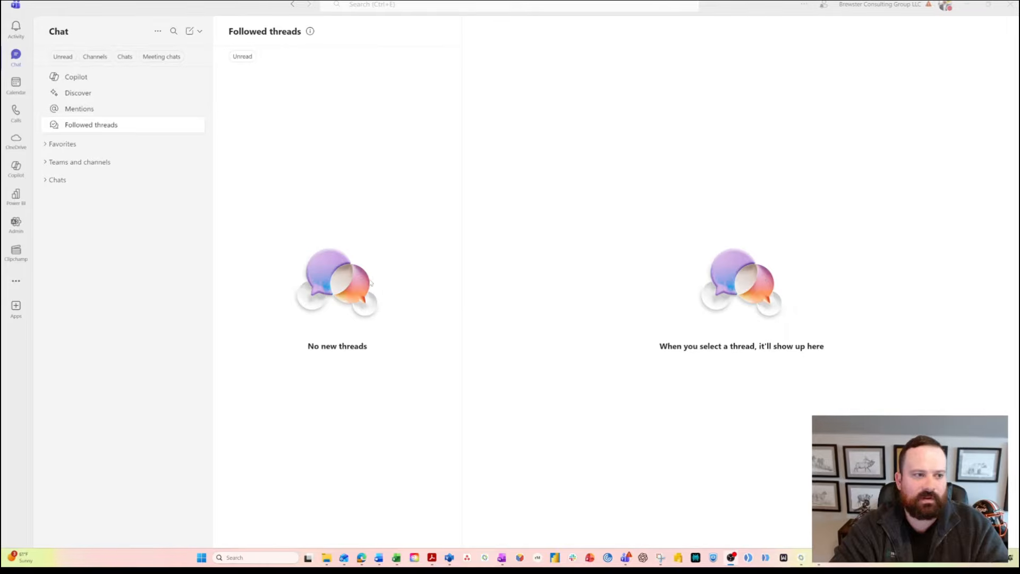
Start creating a new team from scratch and name it "Test Team for Video"
left_click(201, 33)
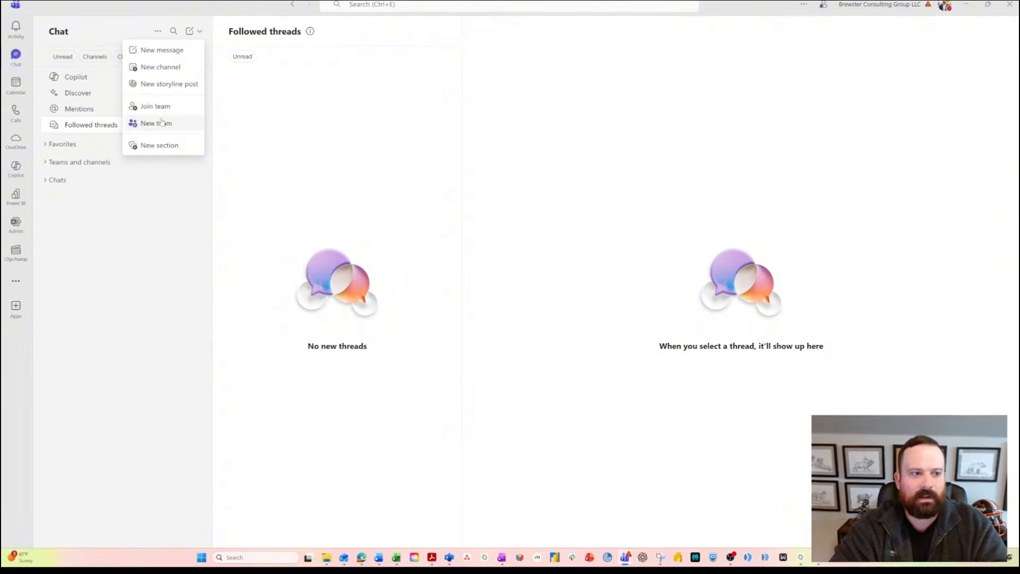
left_click(159, 125)
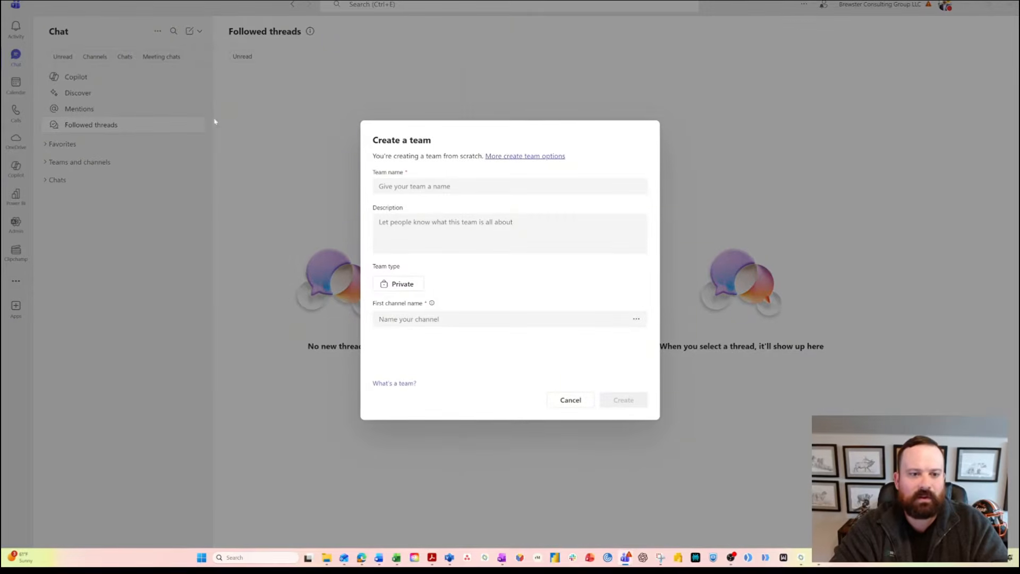
left_click(439, 187)
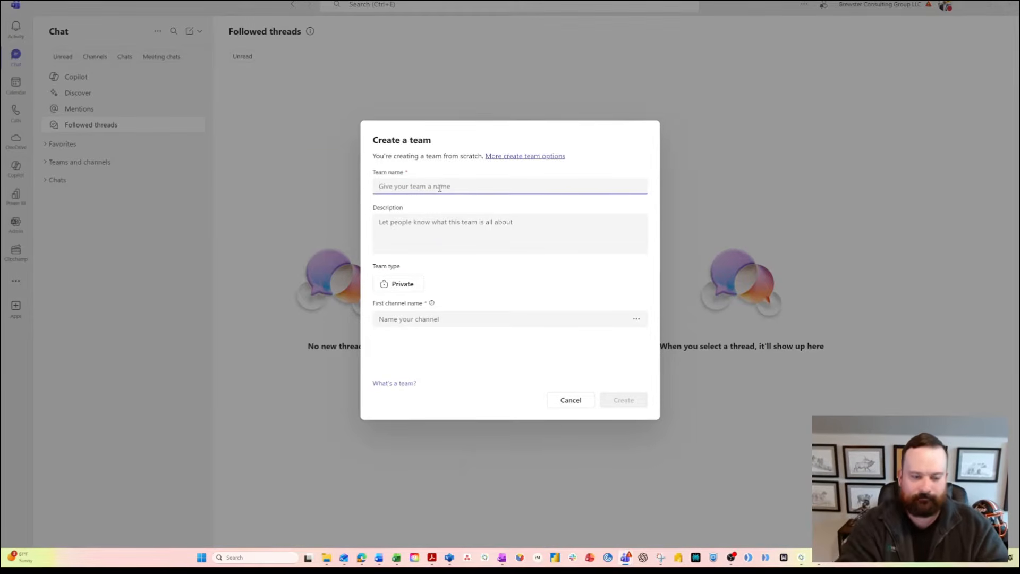
type("Test Te")
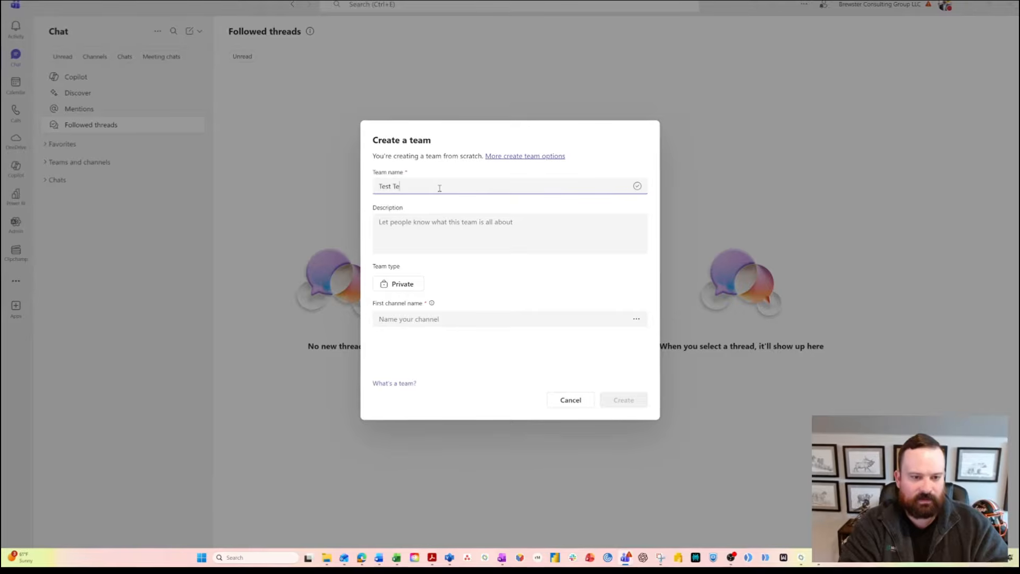
type("am f")
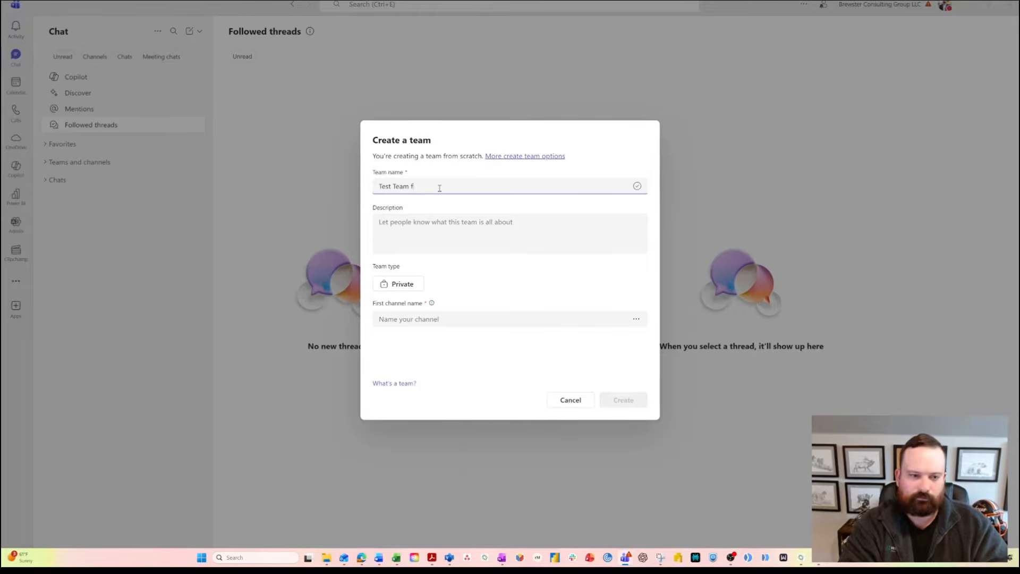
type("or Video")
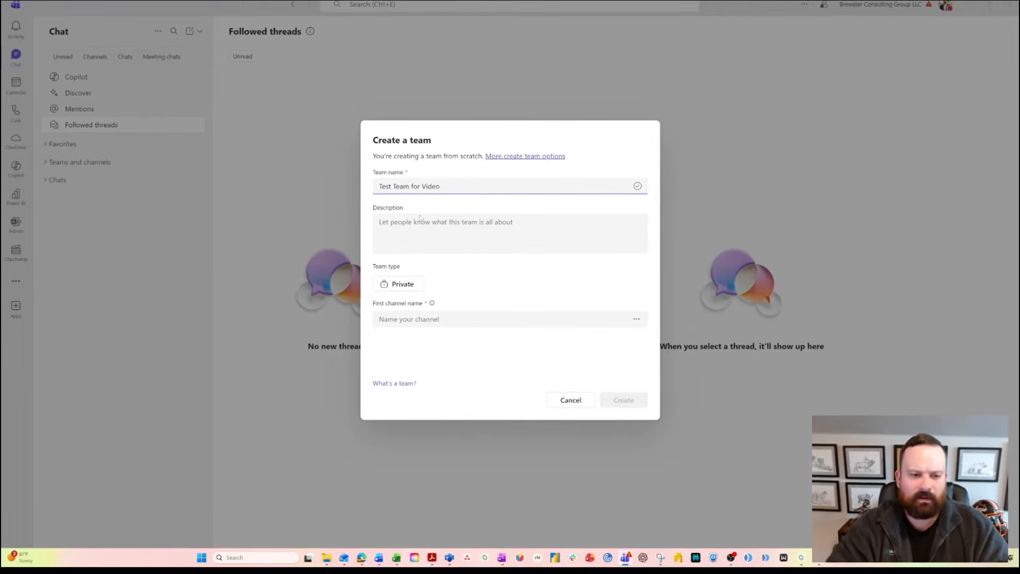
Check the new team's description field and examine the available team type options without changing the Private setting
left_click(416, 223)
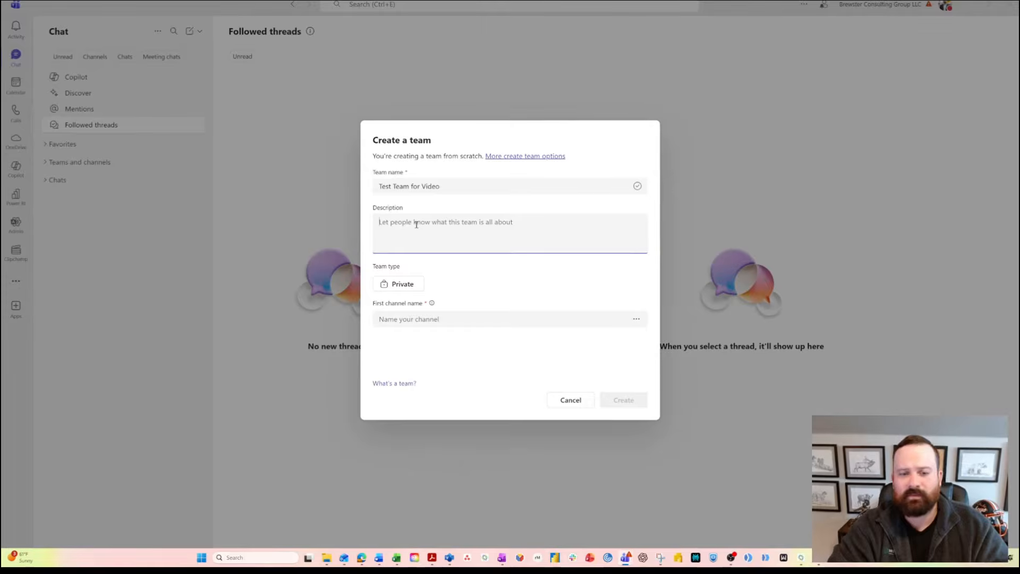
left_click(398, 285)
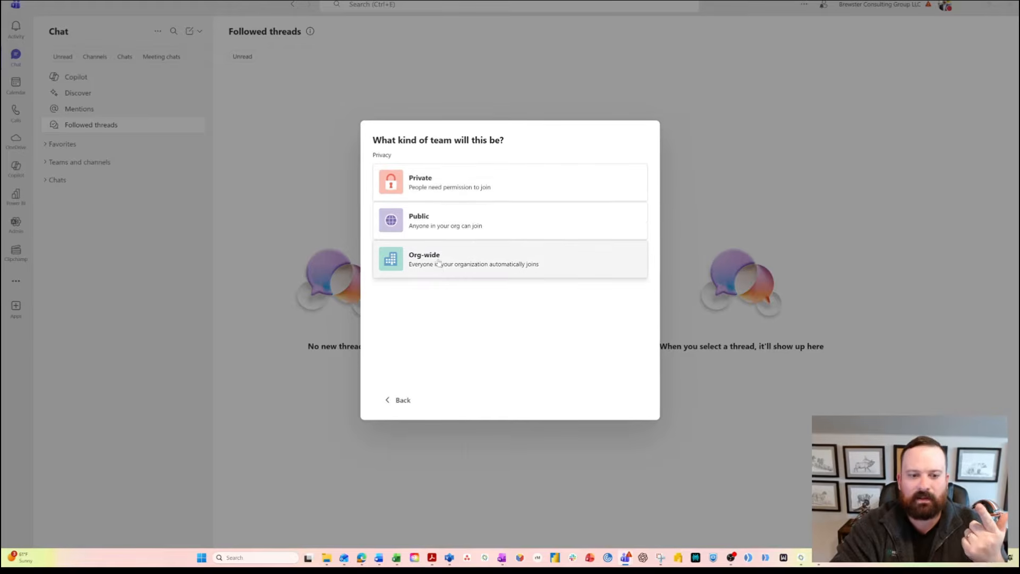
left_click(402, 399)
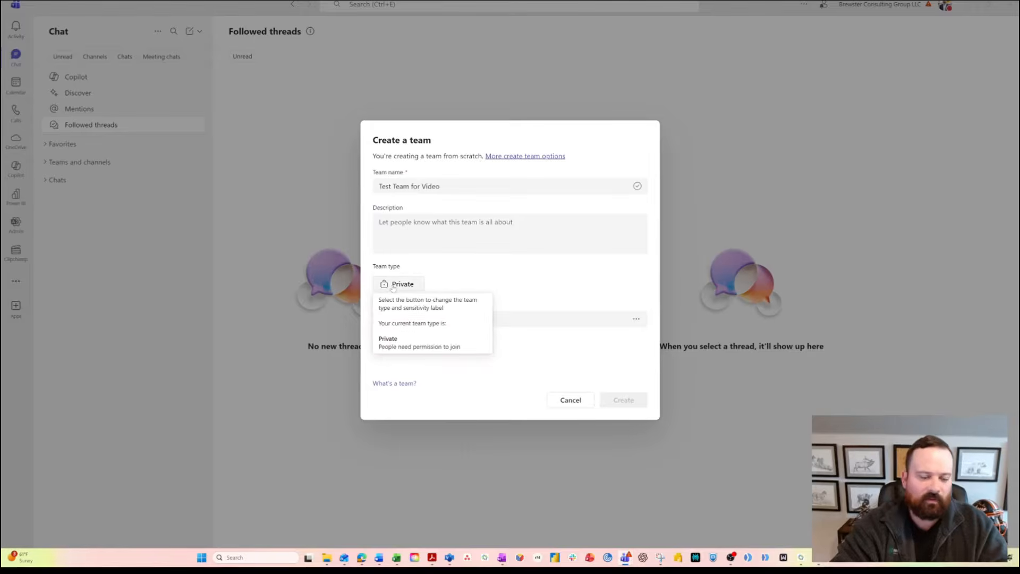
Name the first channel "Test Channel 1" and create the team
left_click(483, 319)
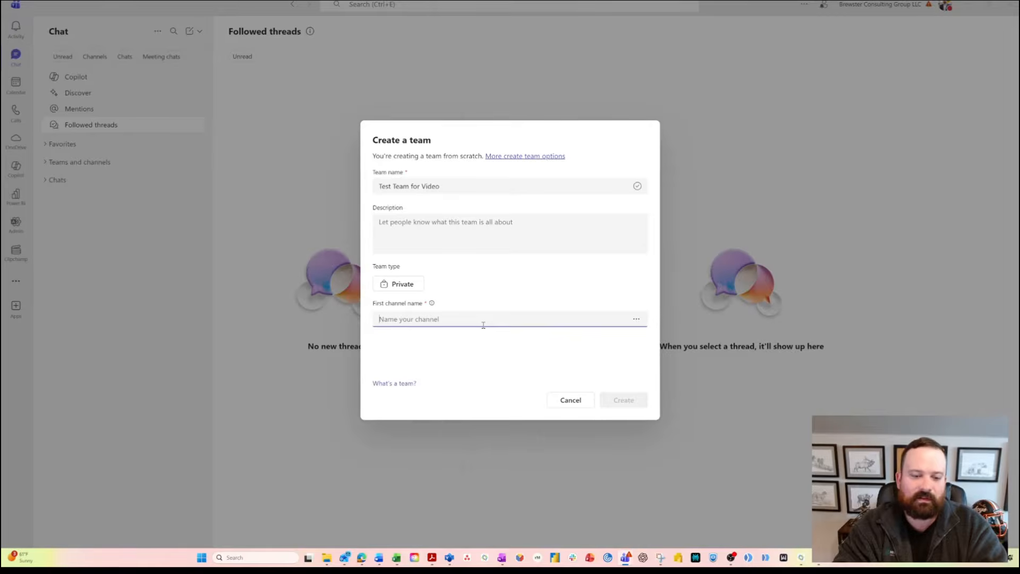
type("T")
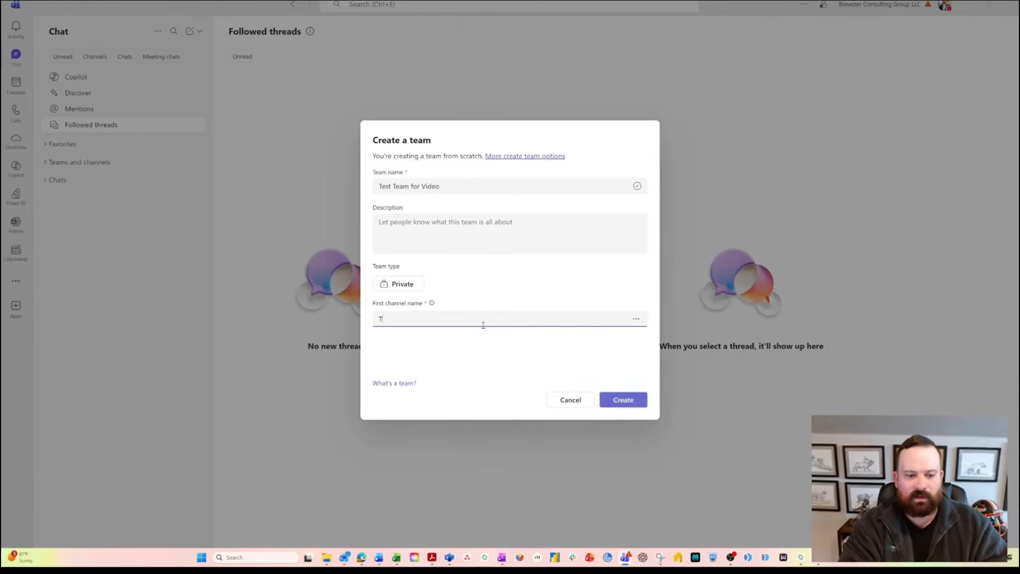
type("est Channel ")
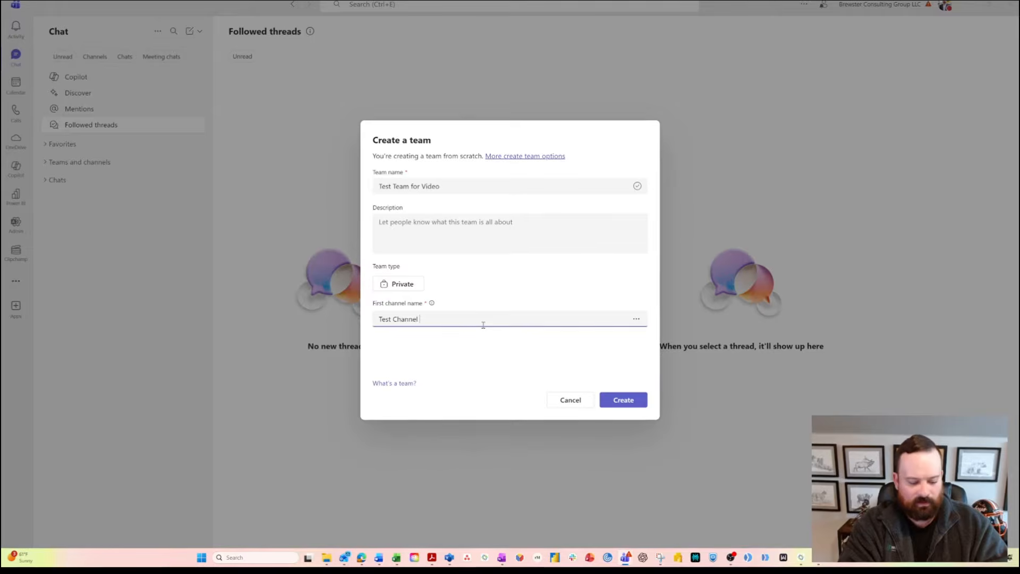
type("#1")
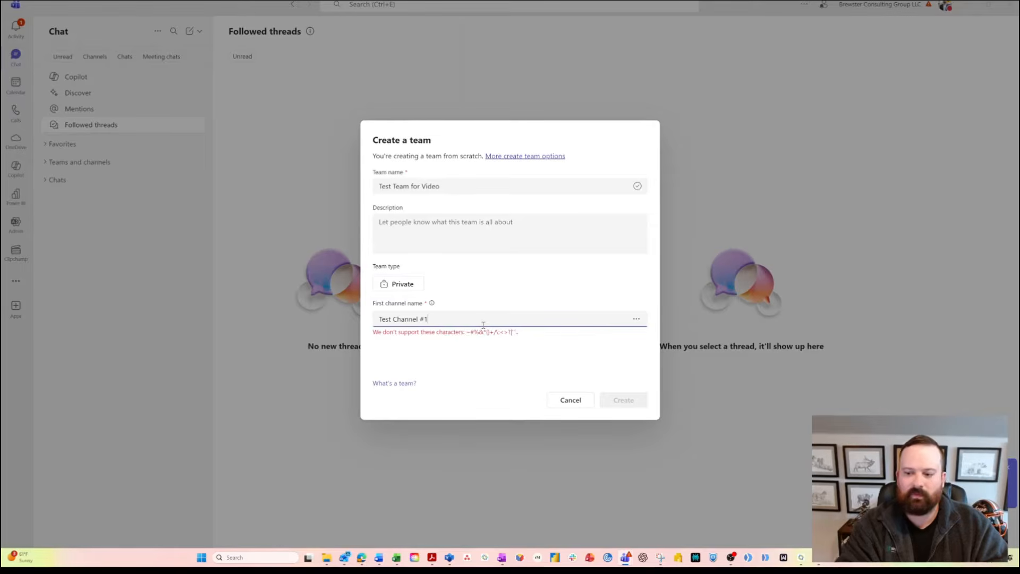
left_click(426, 320)
key("BackSpace")
left_click(493, 349)
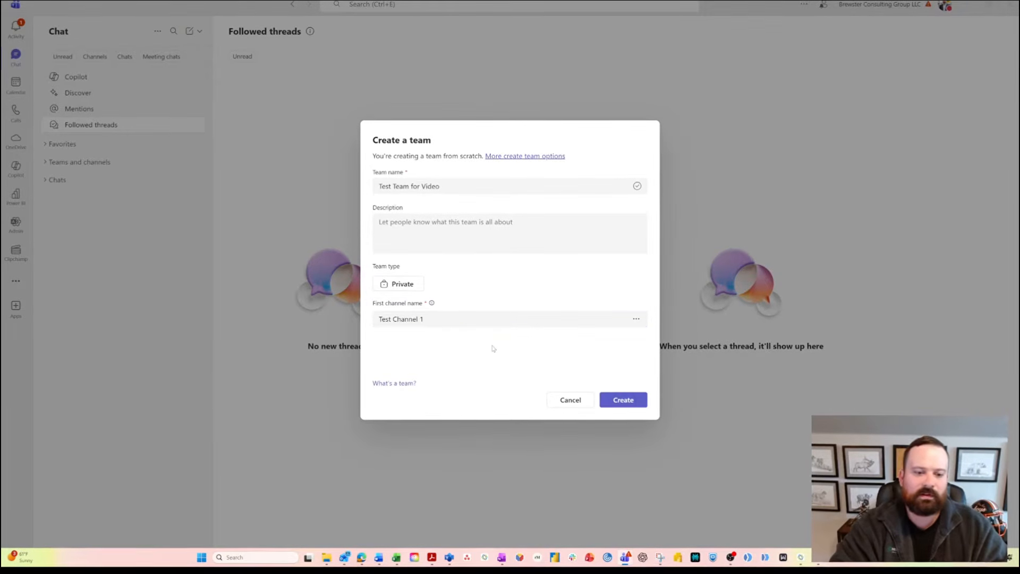
left_click(623, 401)
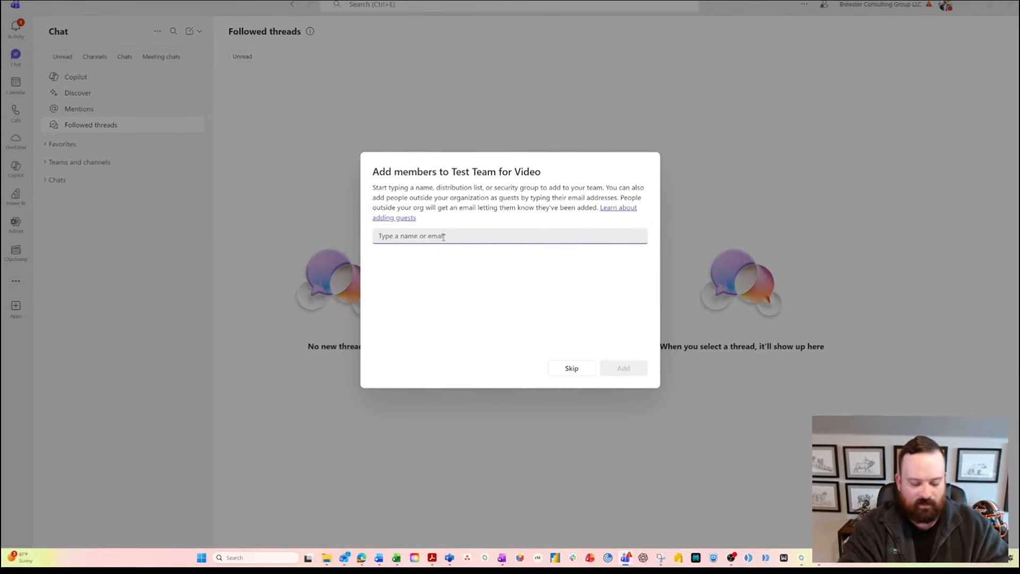
Find a colleague by name and add them to the new team with the Owner role
type("ben")
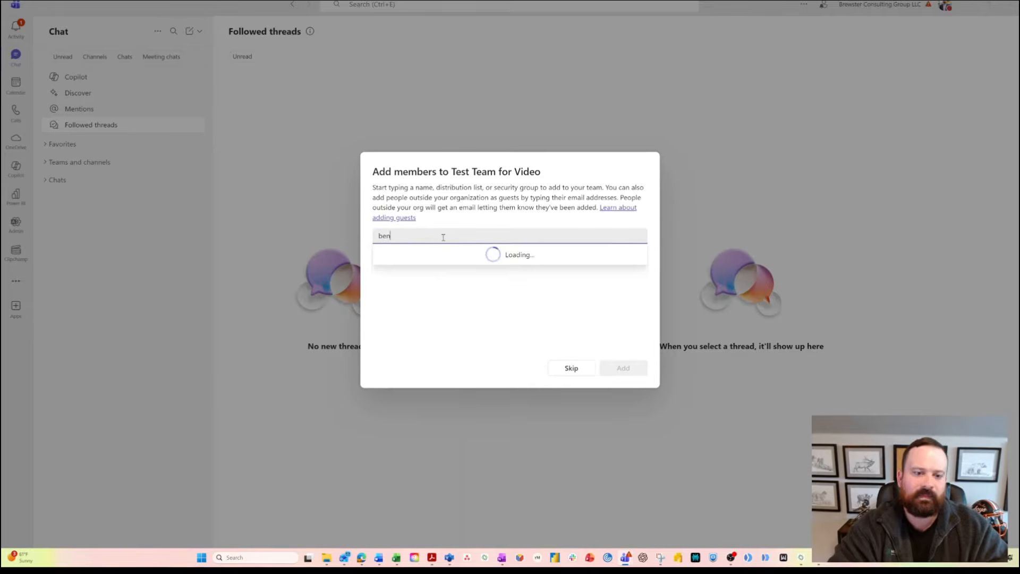
left_click(448, 253)
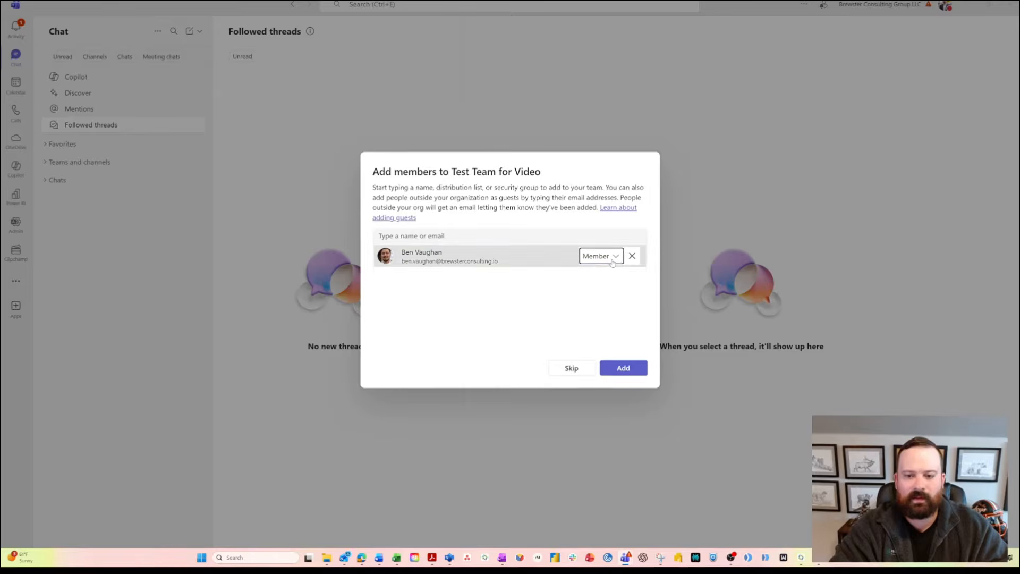
left_click(613, 261)
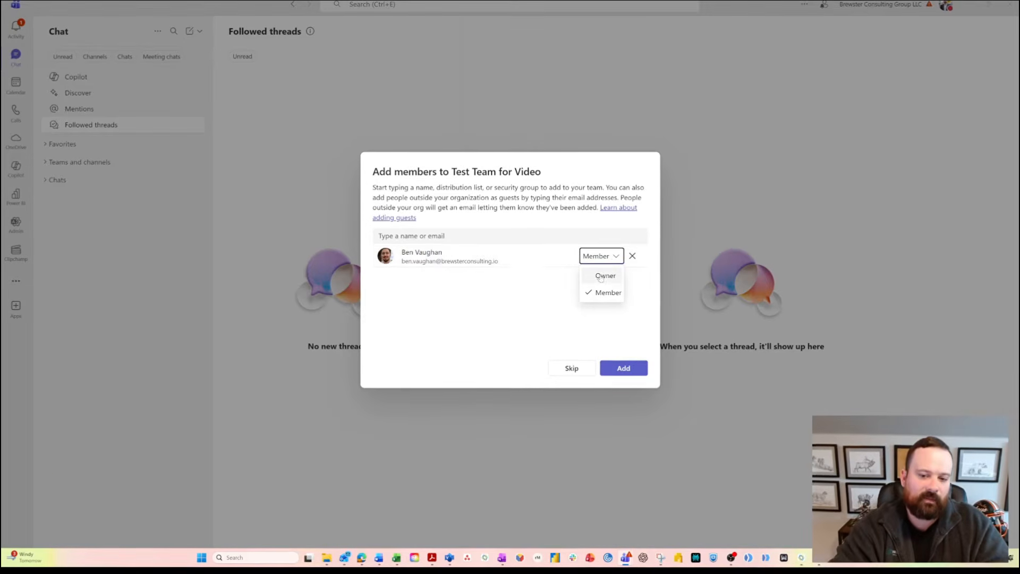
left_click(606, 275)
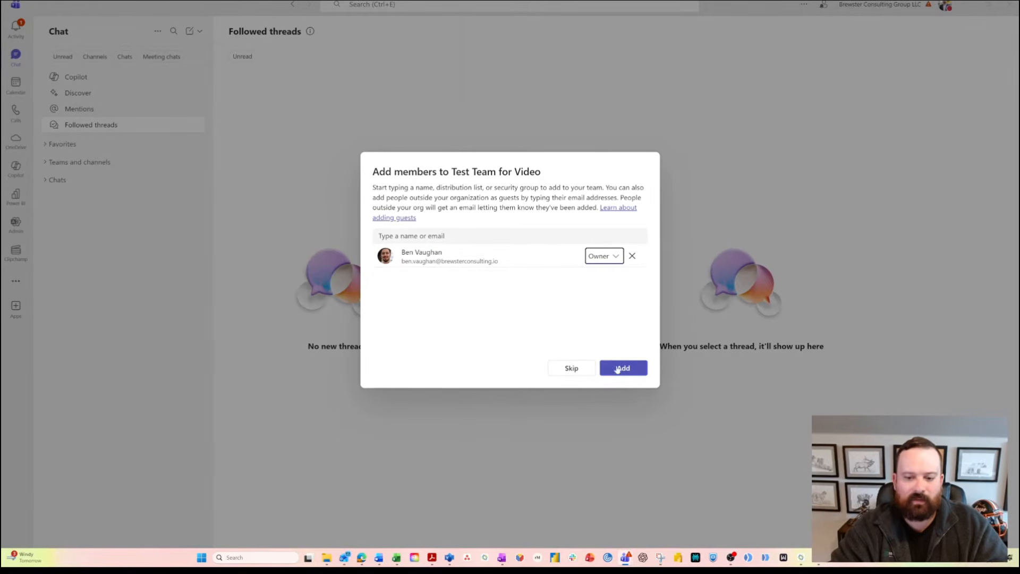
left_click(618, 369)
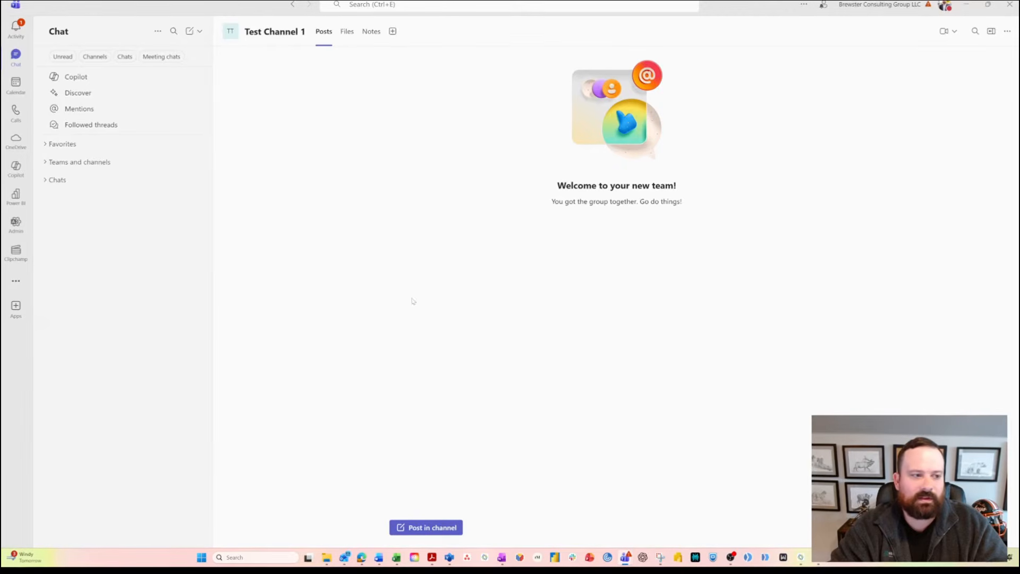
Expand the teams and channels list and start a post in Test Channel 1 with the subject "Excited to get this project started"
left_click(46, 162)
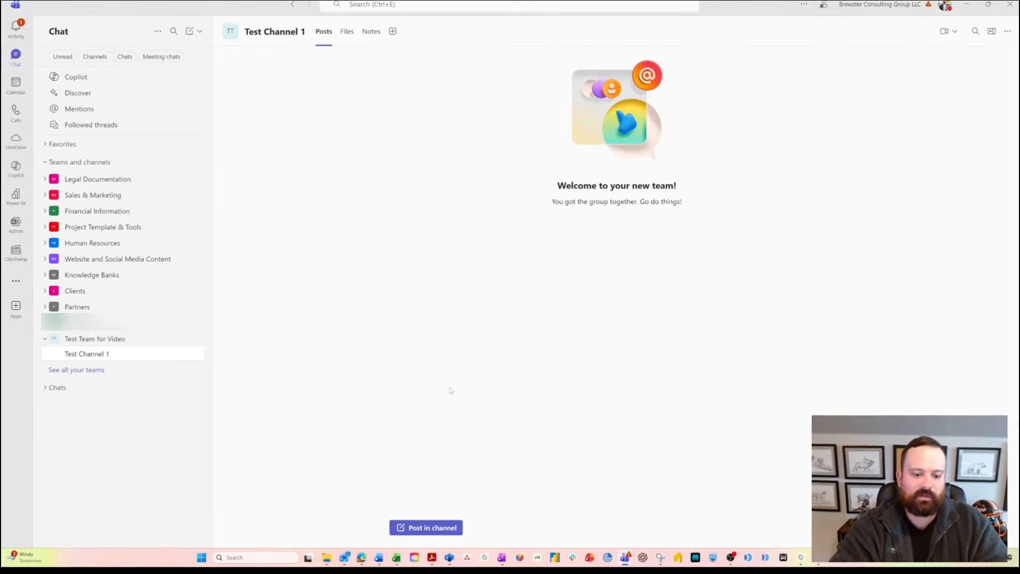
left_click(442, 529)
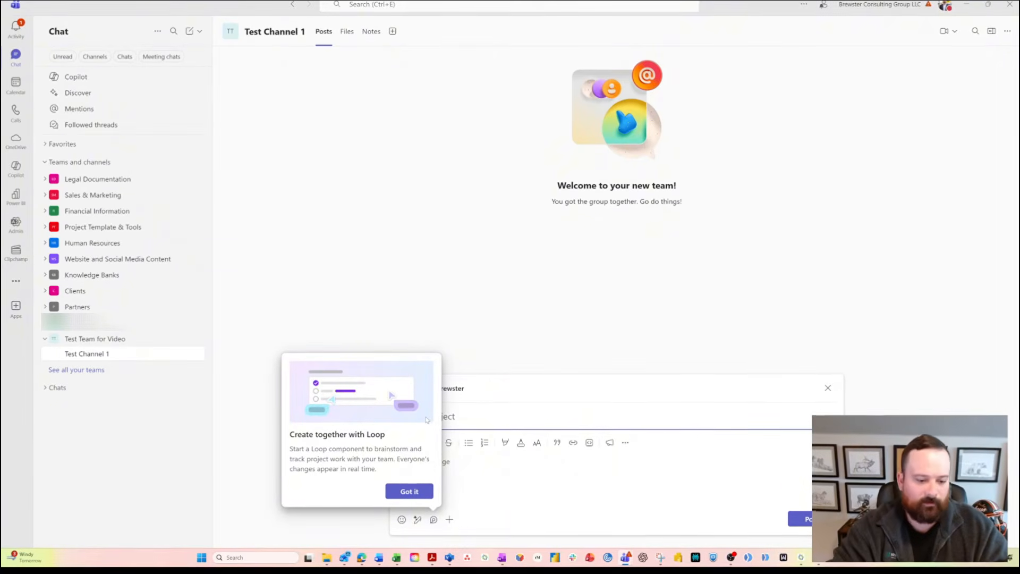
left_click(417, 491)
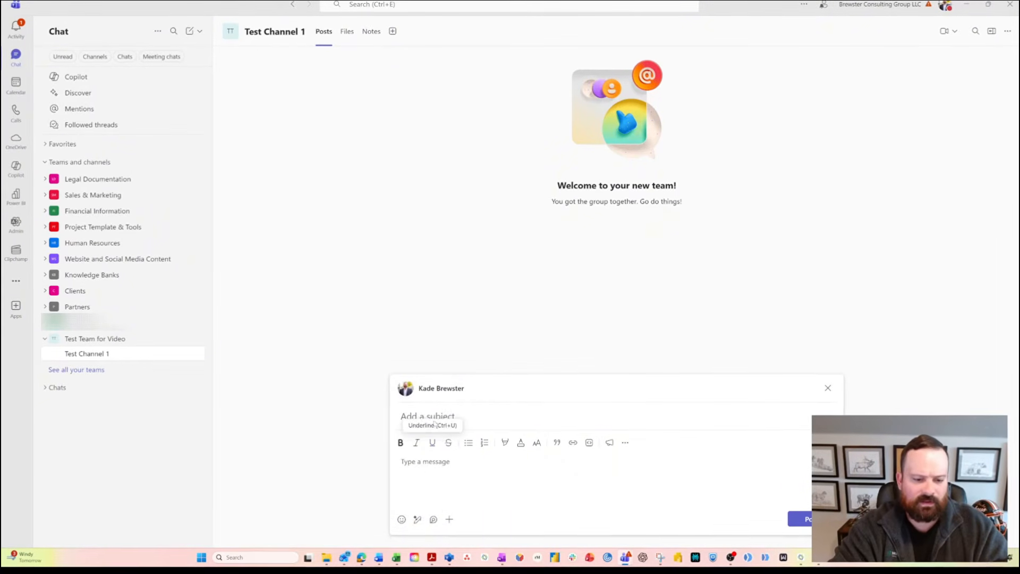
left_click(432, 418)
type("Ex")
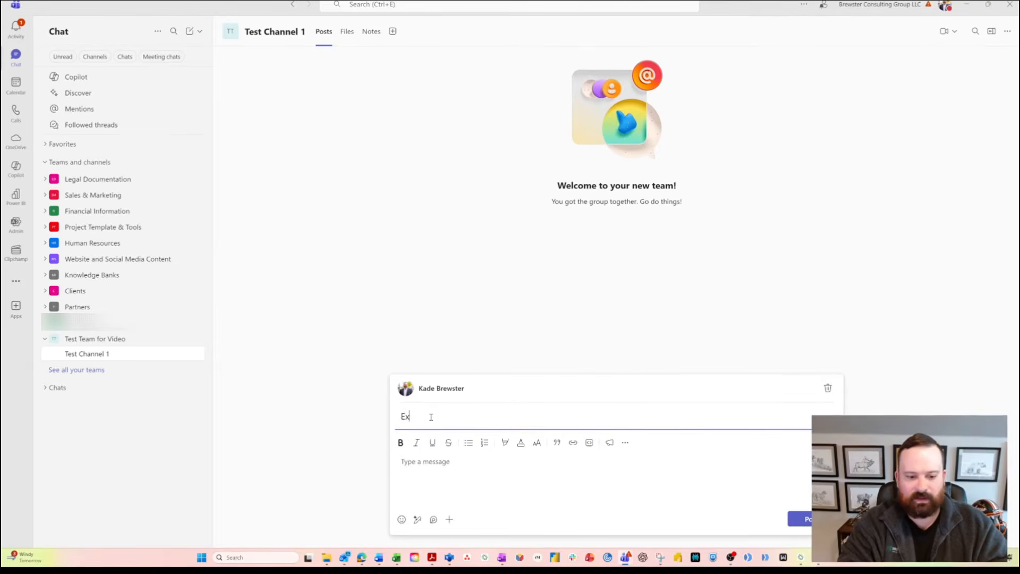
type("cited to get this")
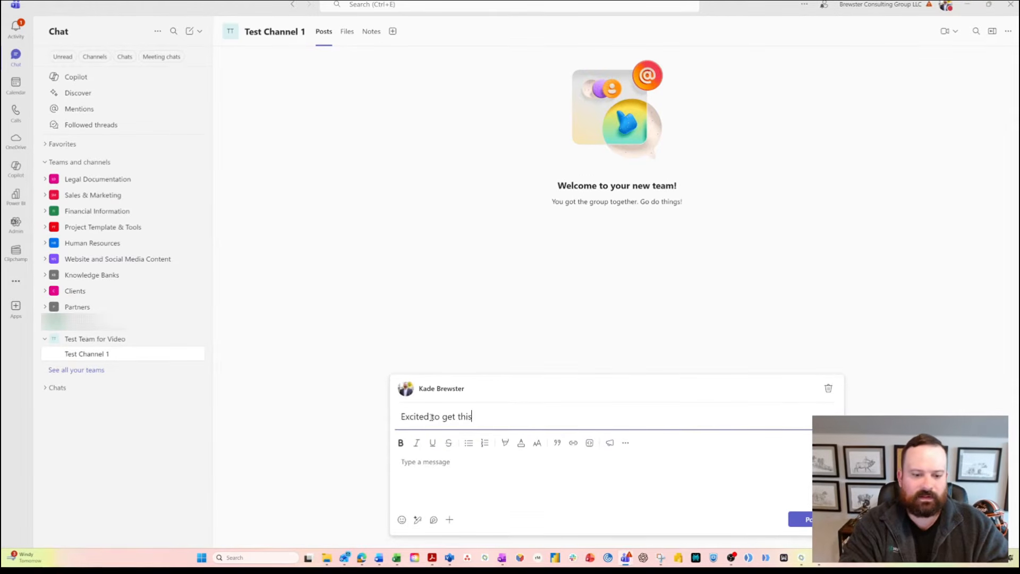
type(" project started")
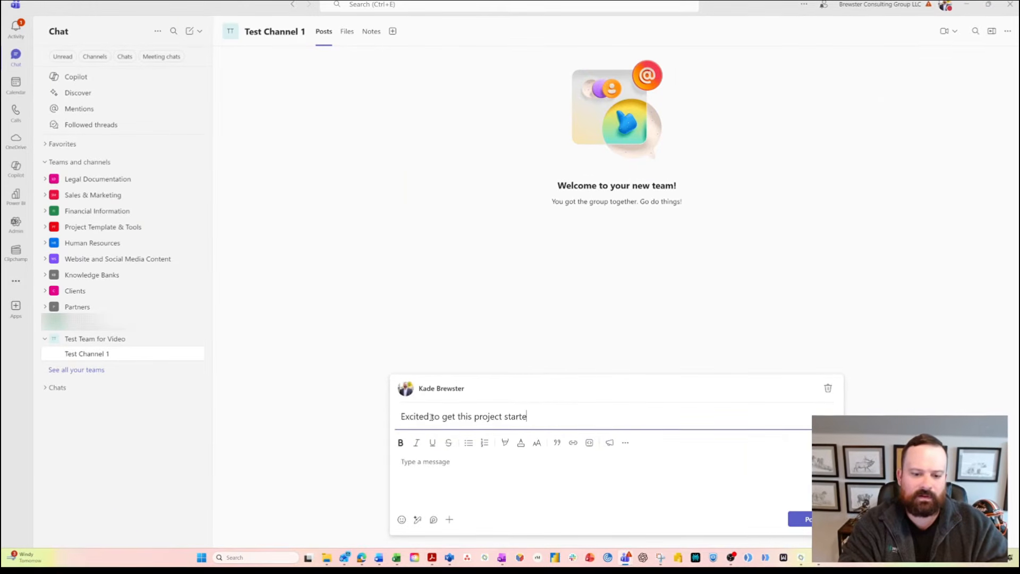
Write "Great work with onboarding everyone!" as the message and publish the post in the channel
left_click(419, 465)
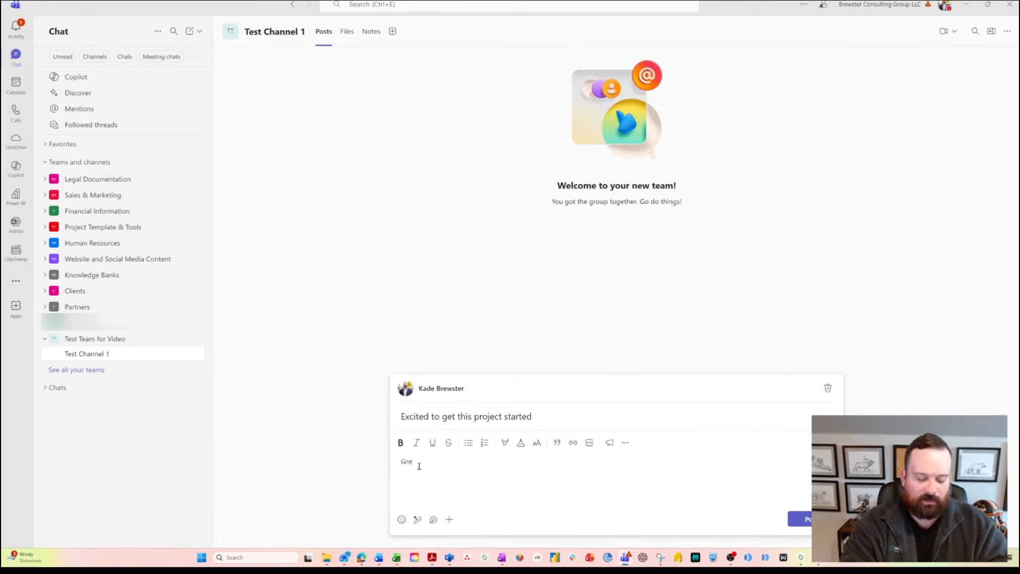
type("Great work with onboarding everyone")
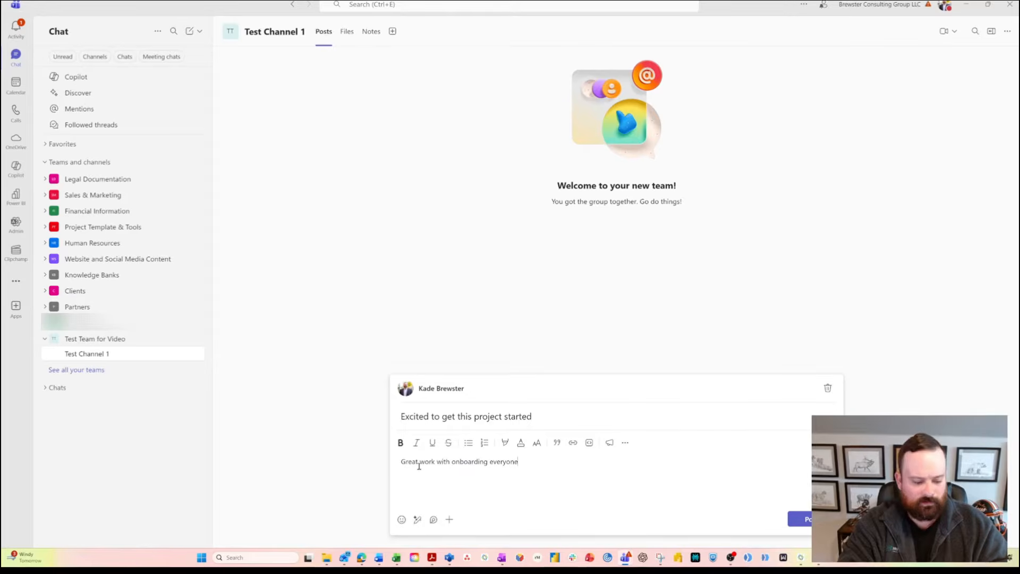
type("!")
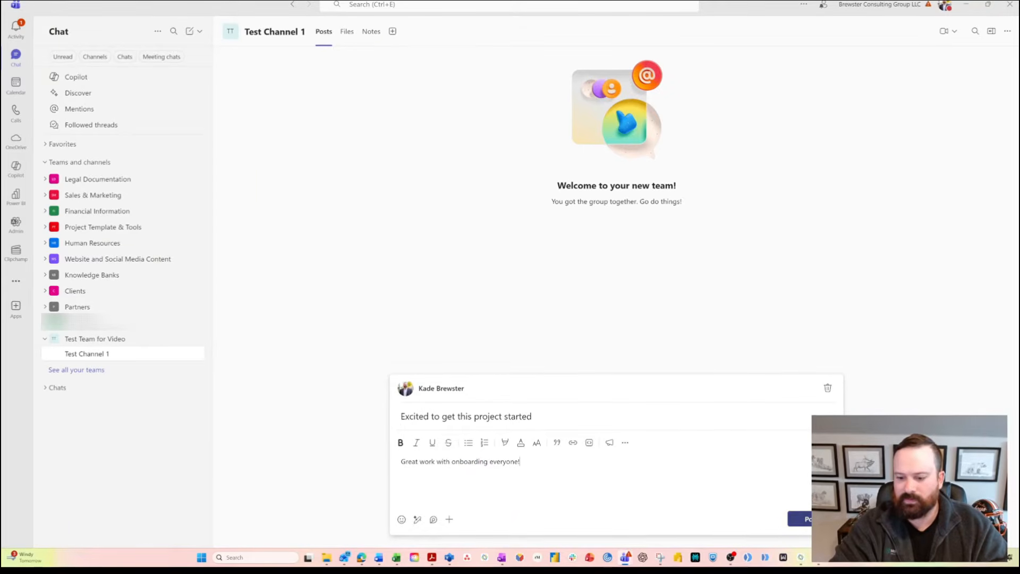
left_click(800, 519)
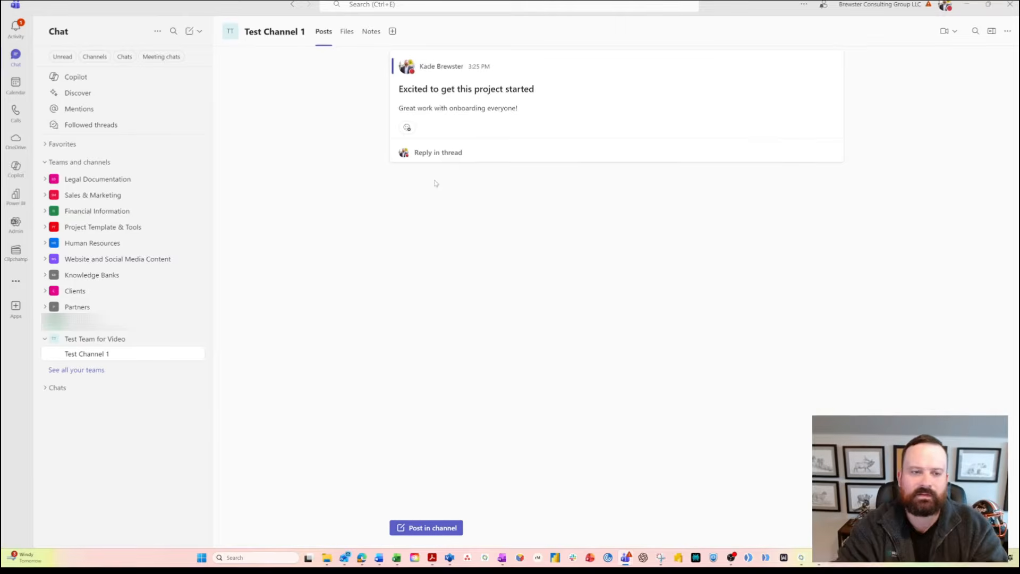
Look through the Files, Notes and Posts sections of Test Channel 1
left_click(346, 32)
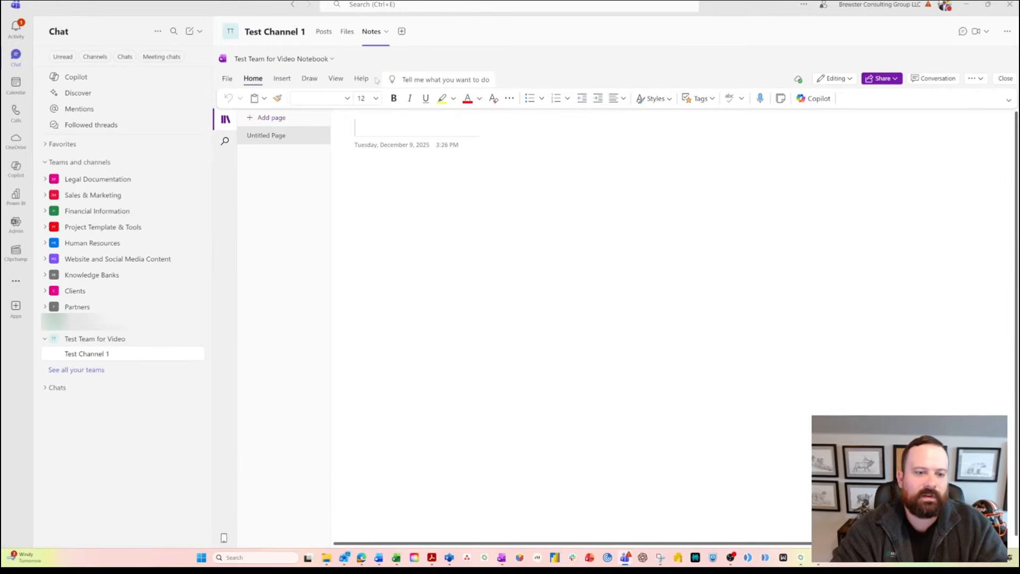
left_click(349, 34)
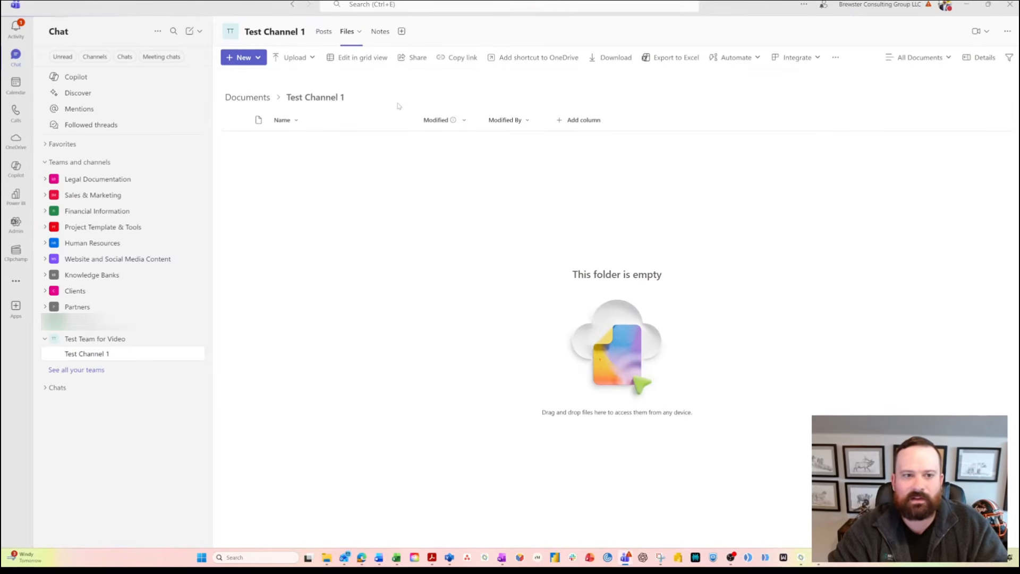
left_click(324, 32)
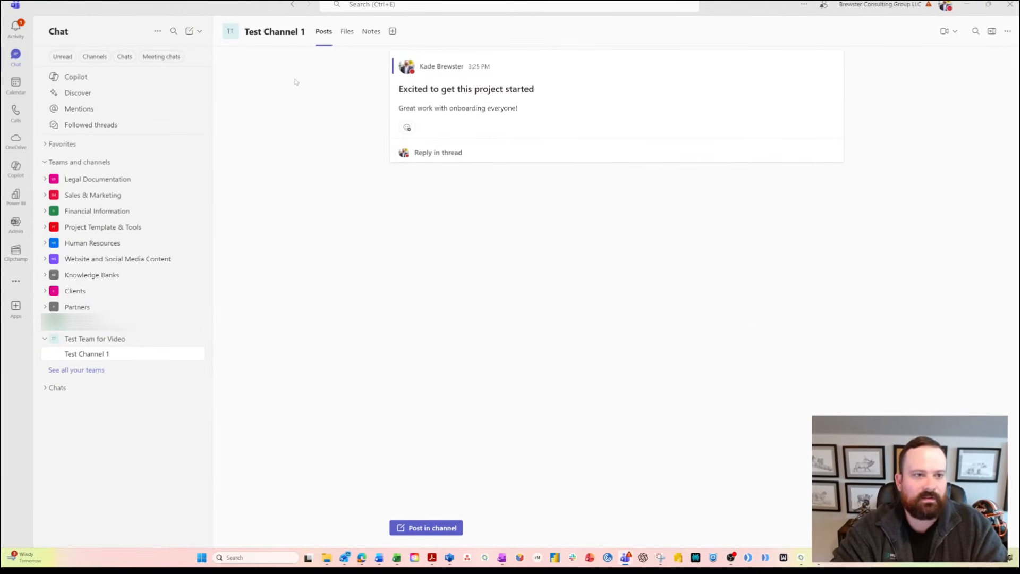
left_click(348, 33)
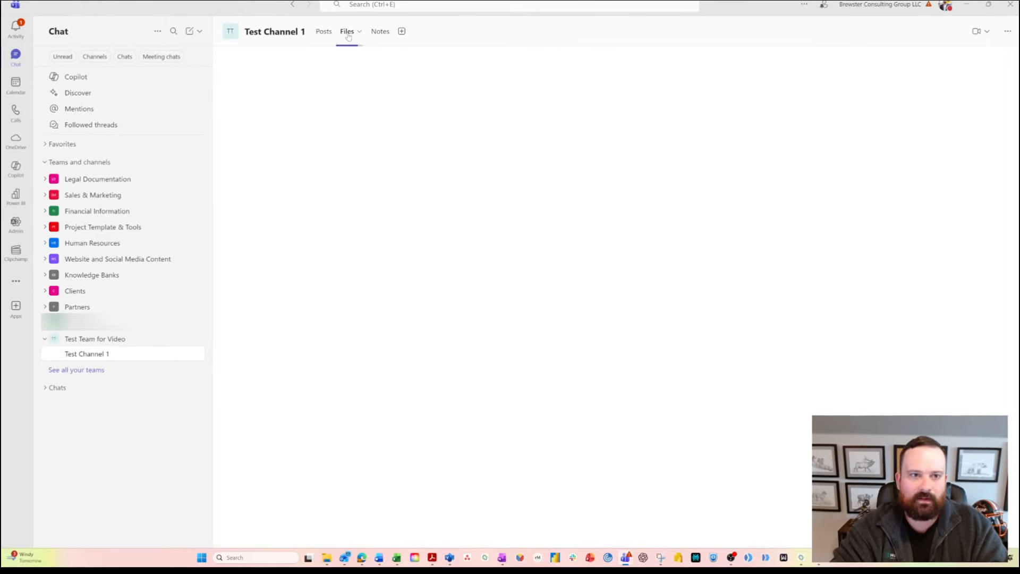
left_click(384, 33)
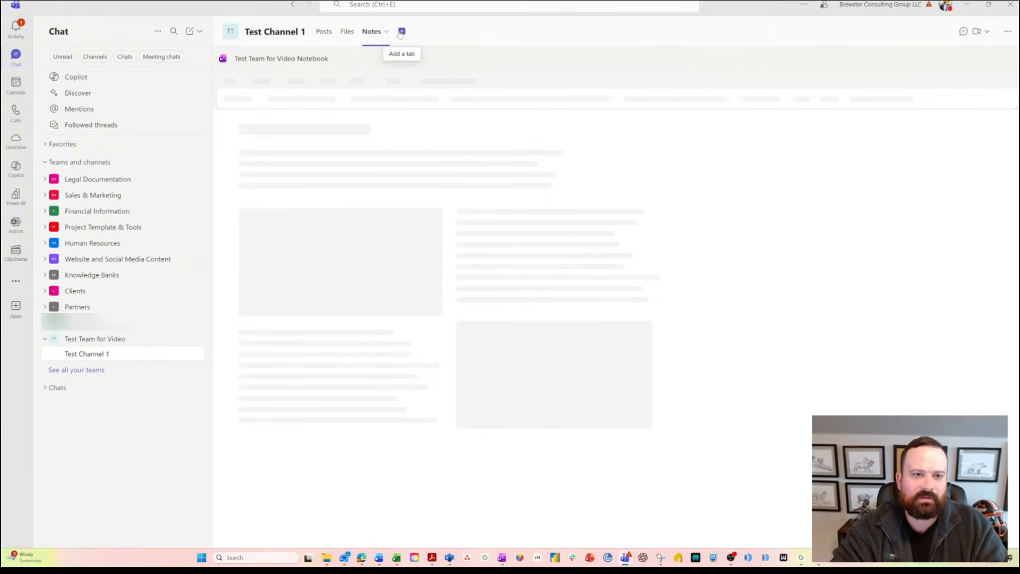
Browse the apps that can be added as a tab in Test Channel 1, then return to the channel's posts
left_click(401, 33)
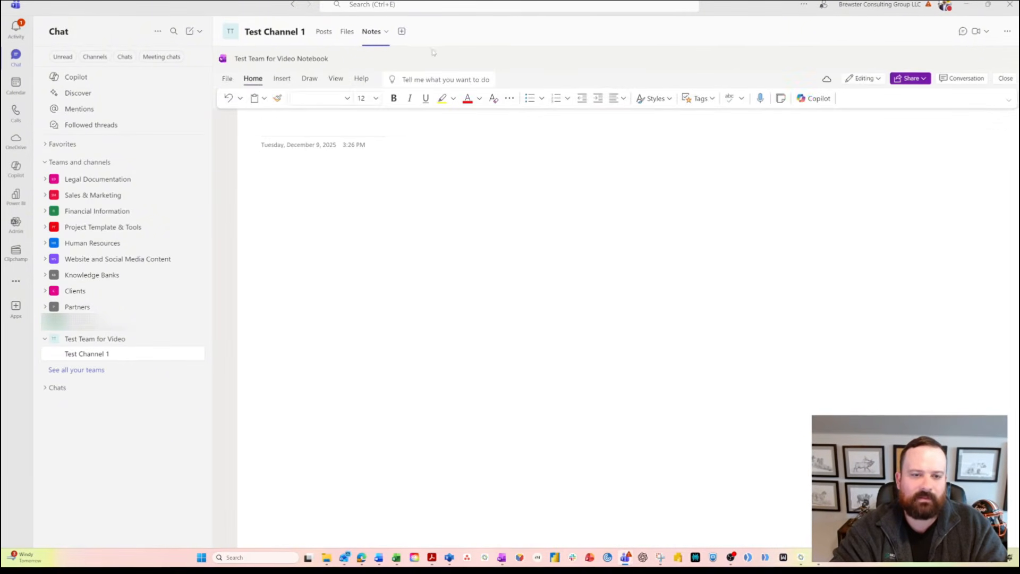
left_click(401, 31)
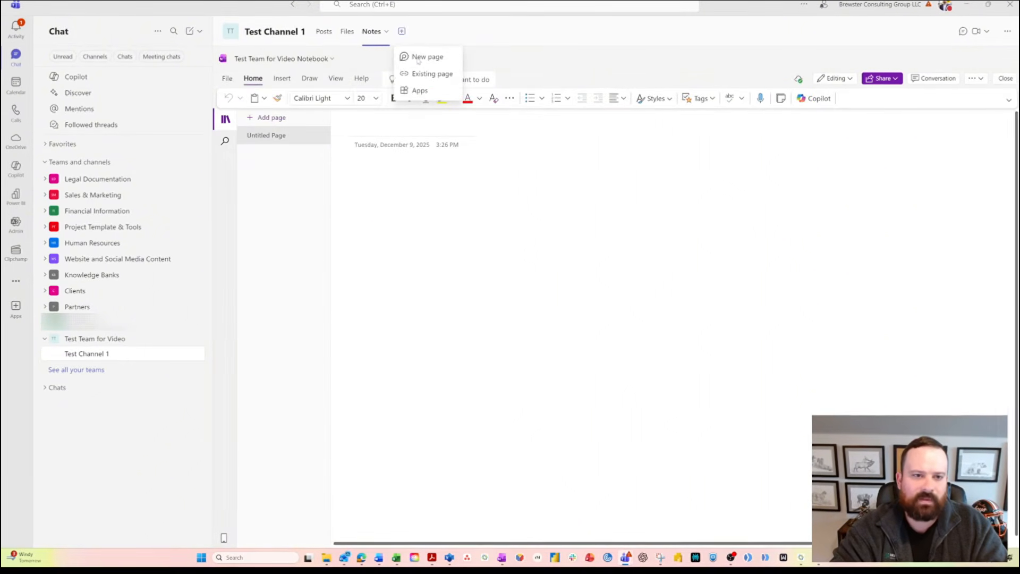
left_click(421, 90)
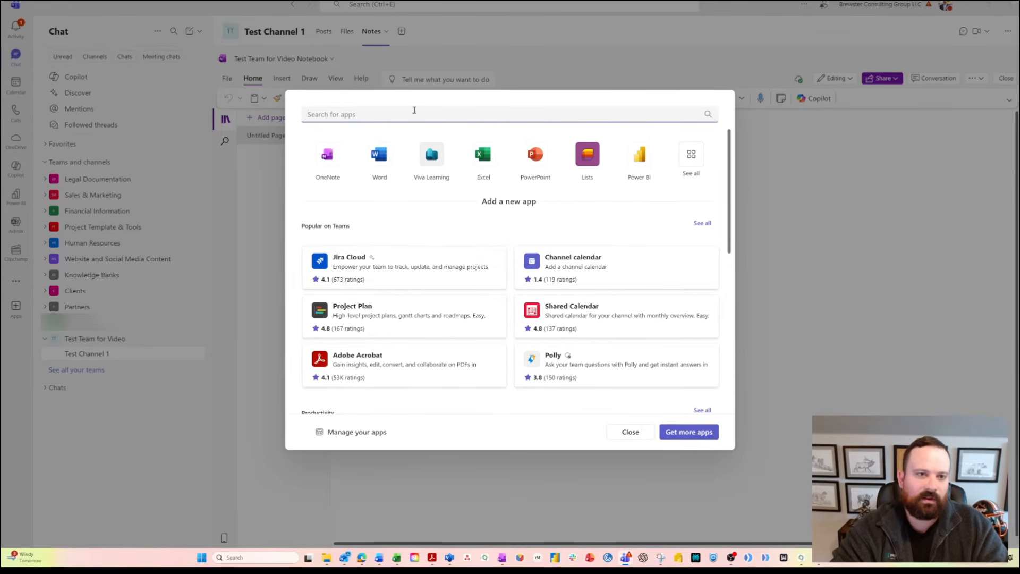
left_click(630, 432)
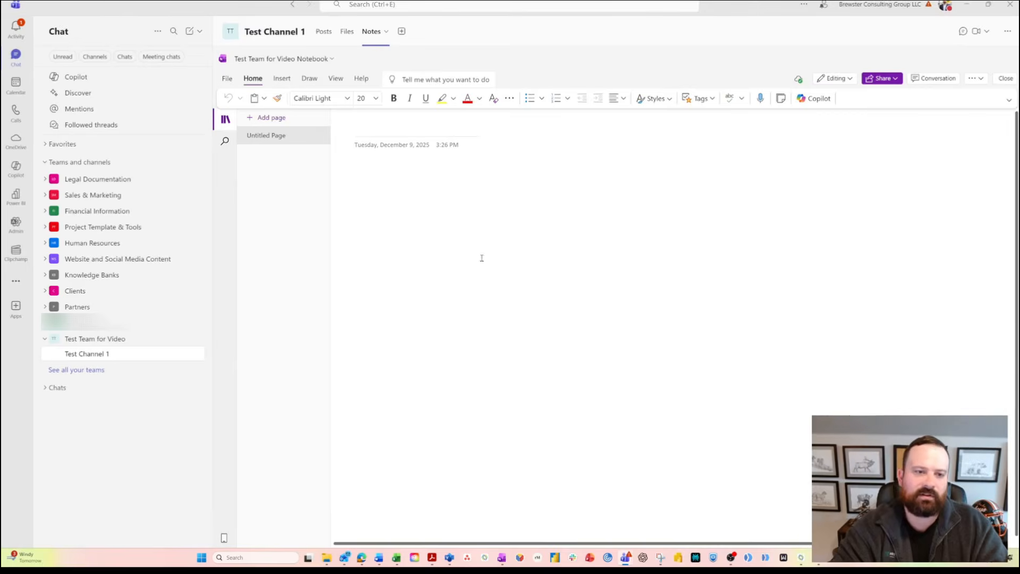
left_click(322, 31)
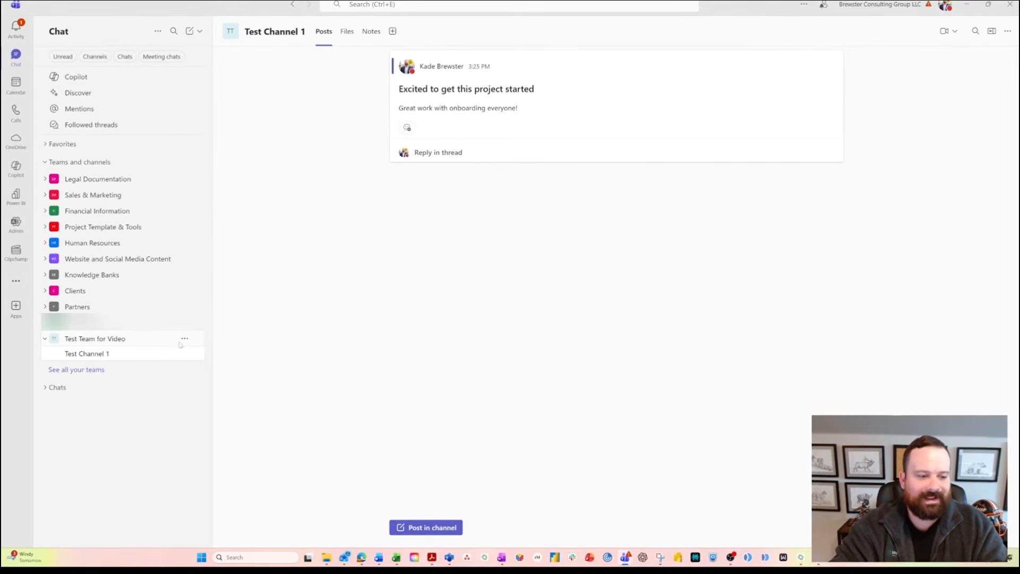
Start a new channel in Test Team for Video and name it "Test Channel 2"
left_click(185, 339)
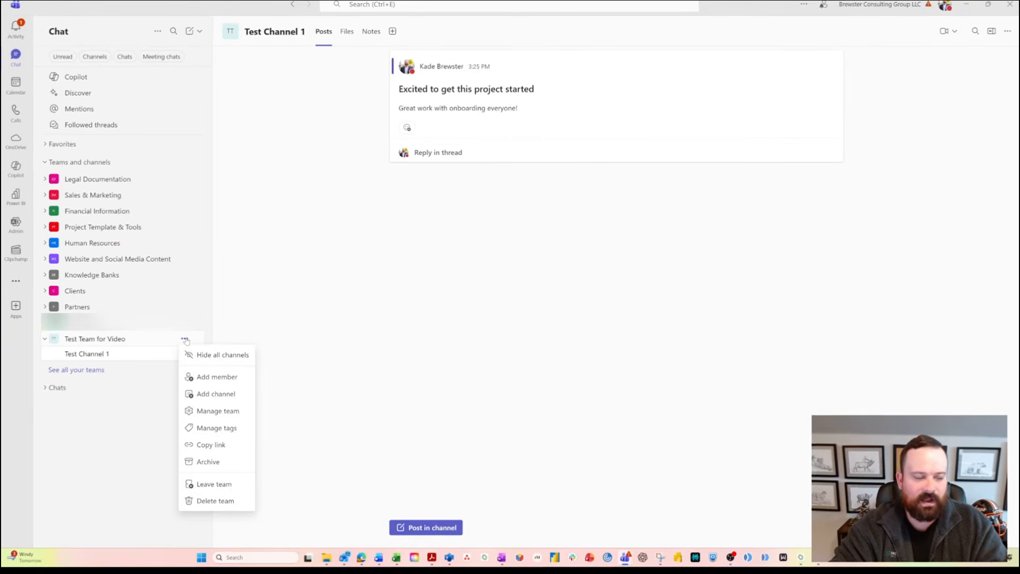
left_click(215, 393)
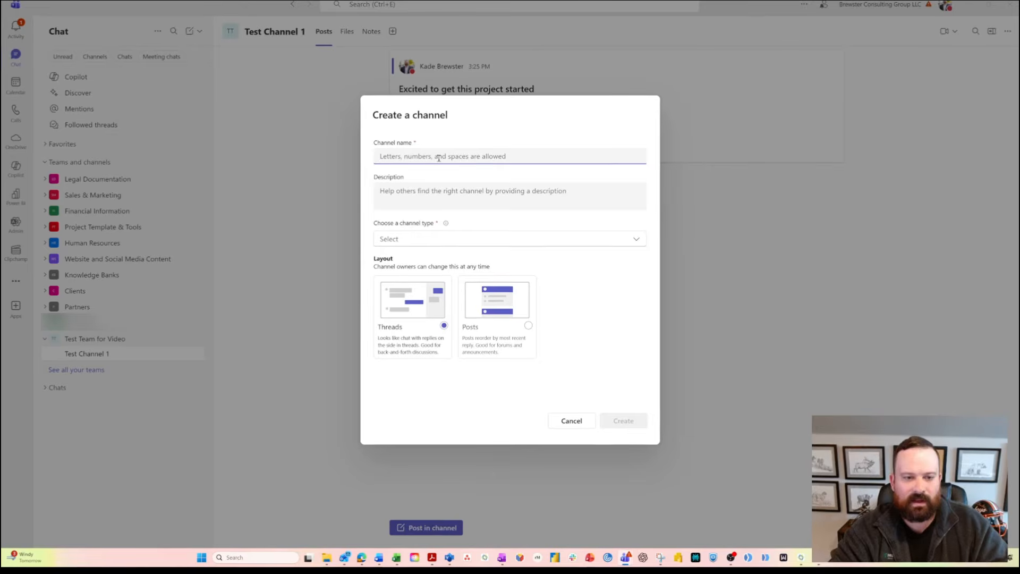
type("Te")
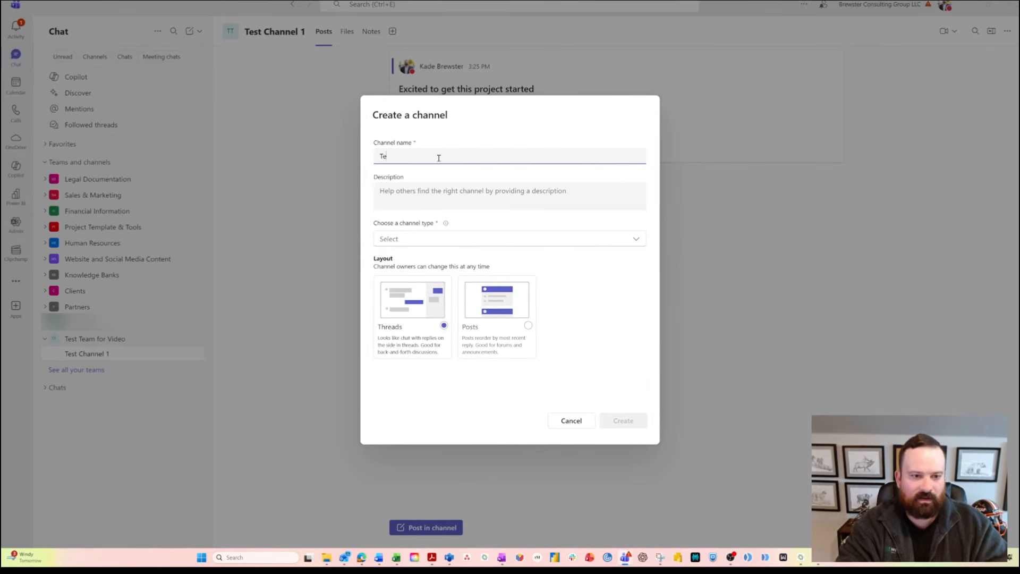
type("st Channel ")
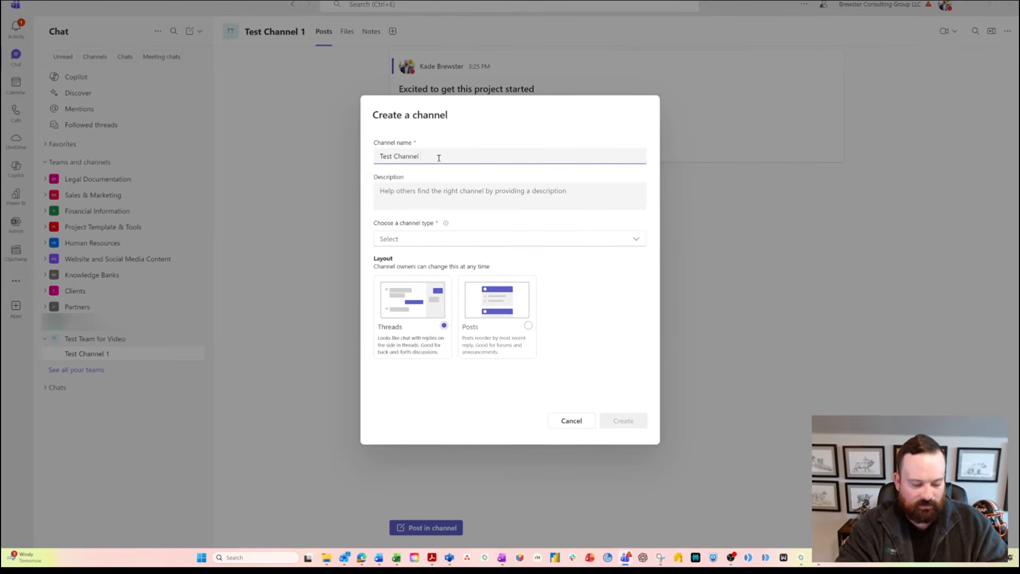
type("2")
Set the channel type to Standard and the layout to Posts, and create the channel
left_click(423, 244)
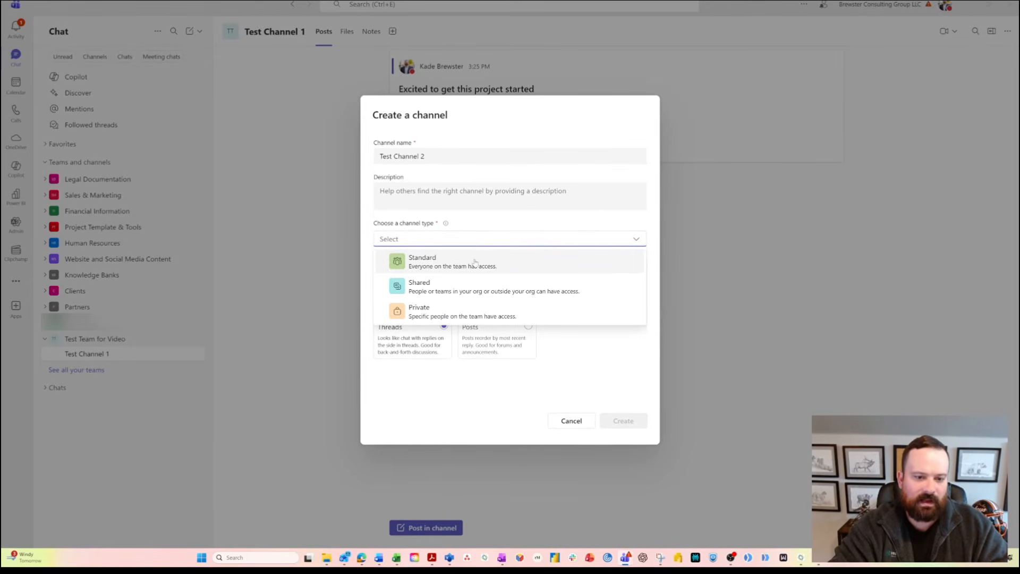
left_click(468, 220)
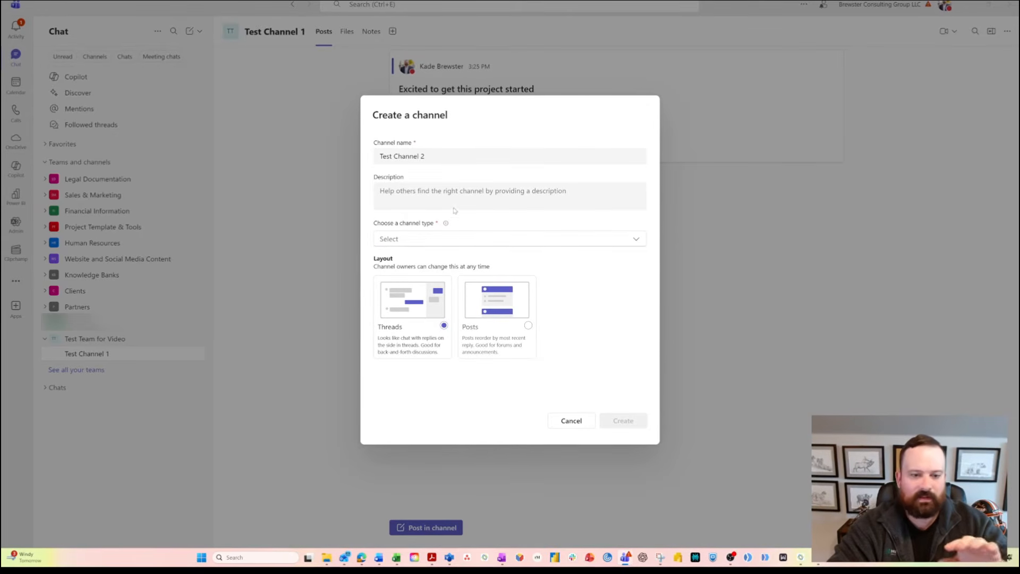
left_click(441, 243)
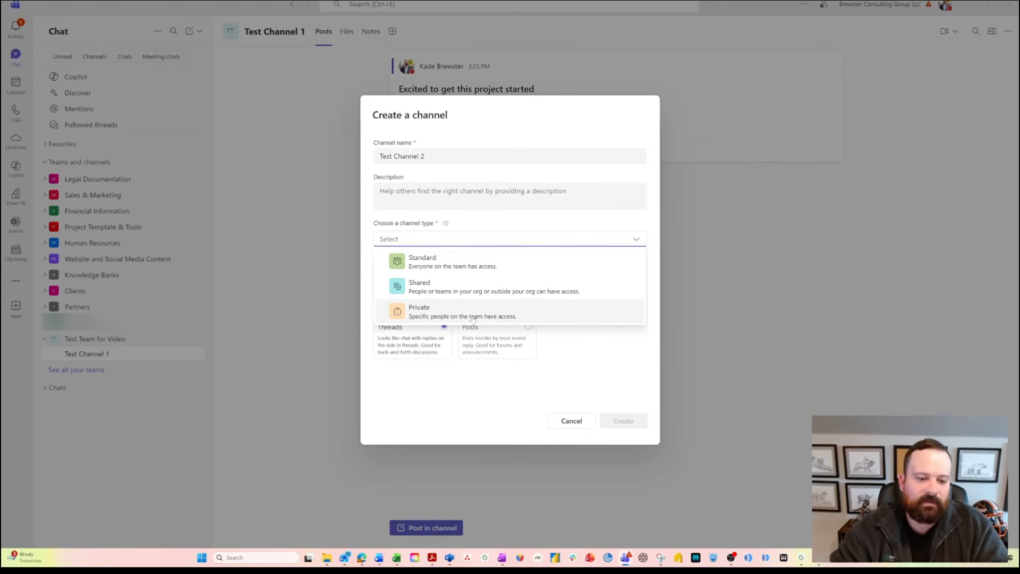
left_click(456, 264)
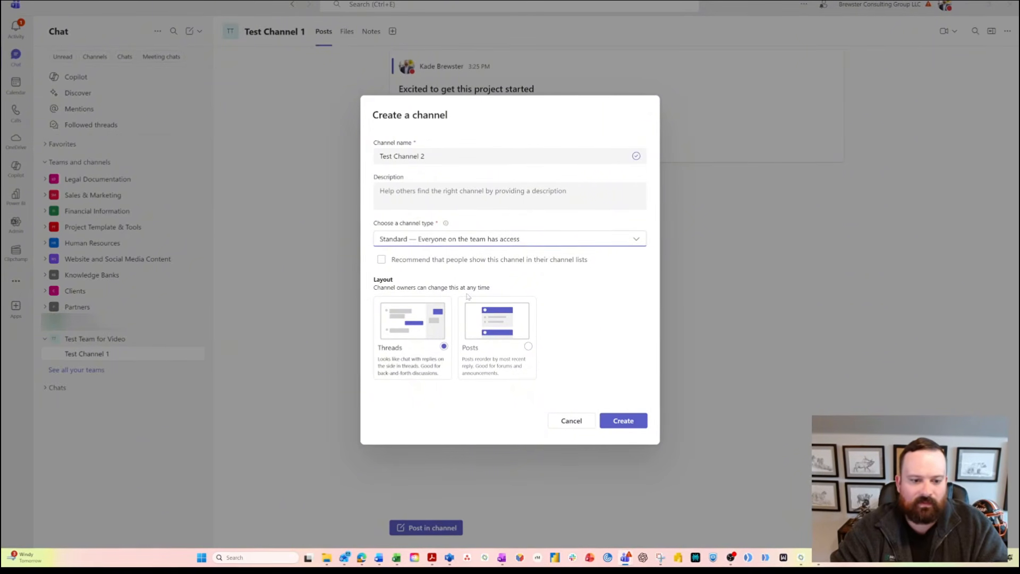
left_click(528, 346)
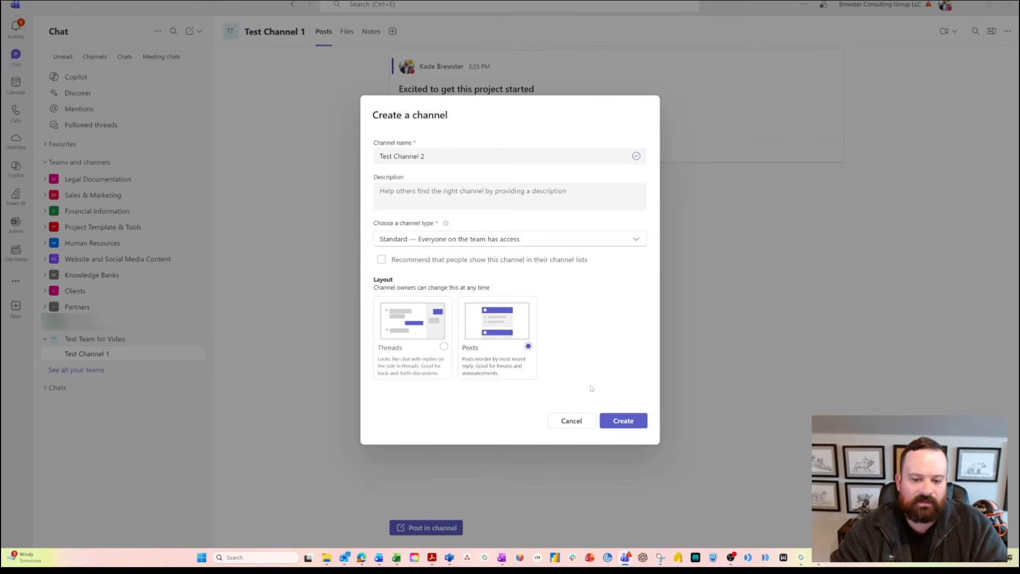
left_click(618, 420)
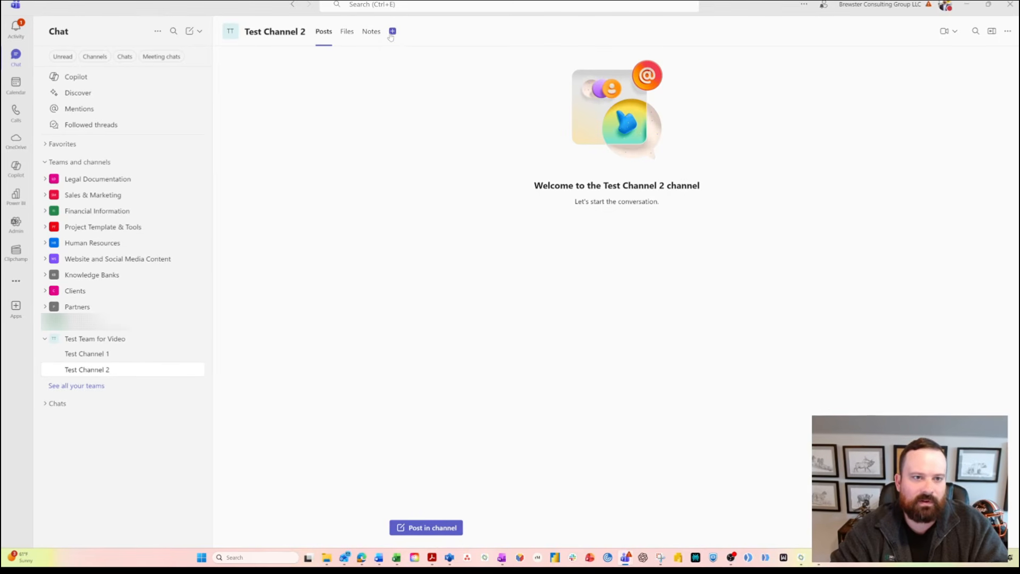
View the options for adding a tab to Test Channel 2 and look at its Files section
left_click(392, 32)
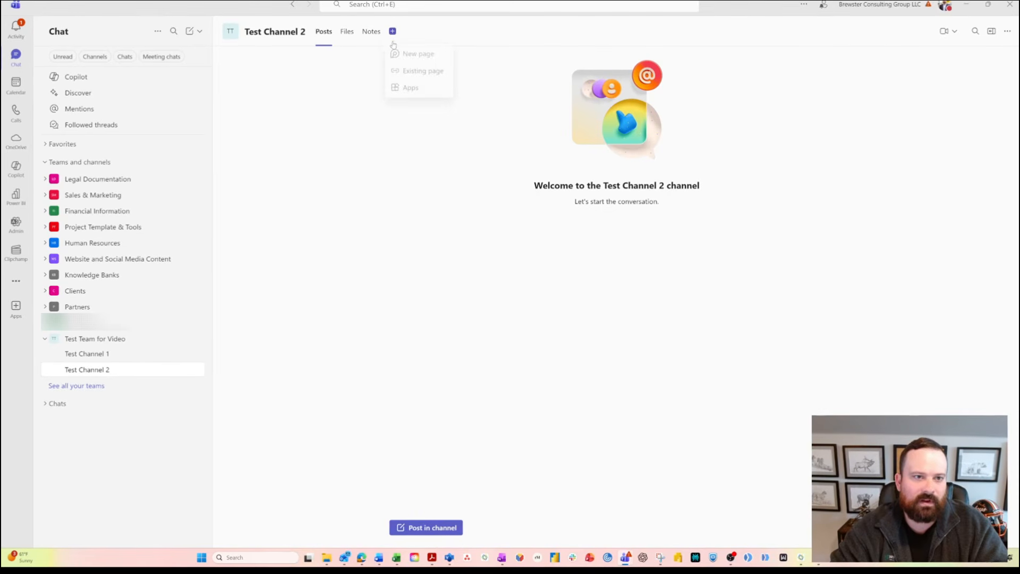
left_click(356, 106)
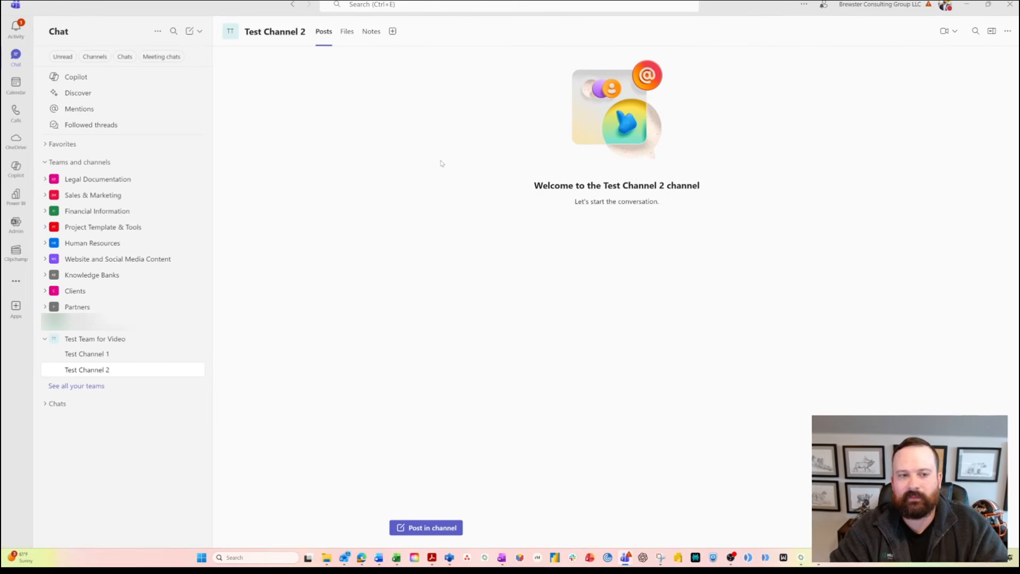
left_click(352, 41)
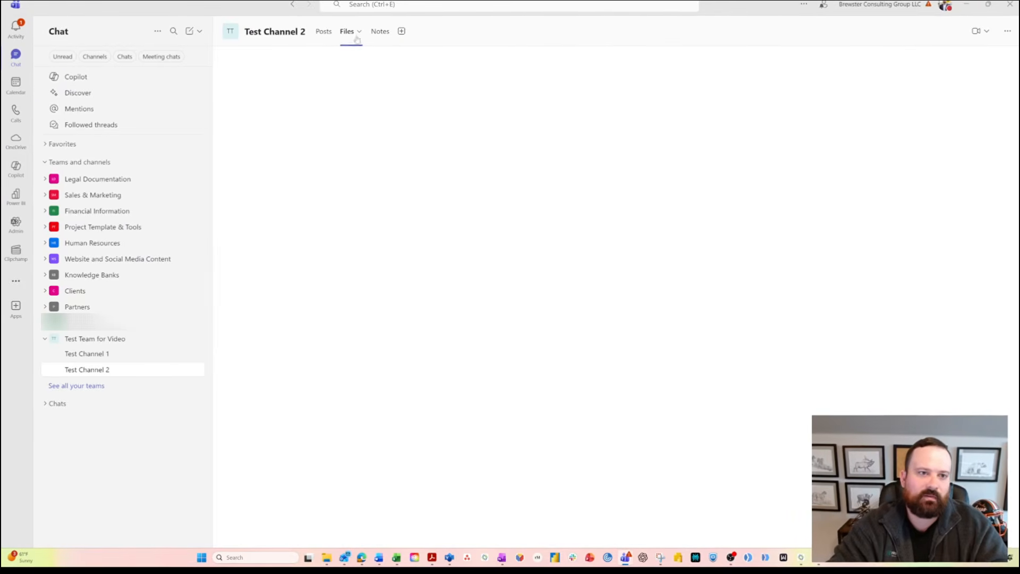
Show the files of Test Channel 1 and examine the additional document library options, including opening in SharePoint
left_click(120, 354)
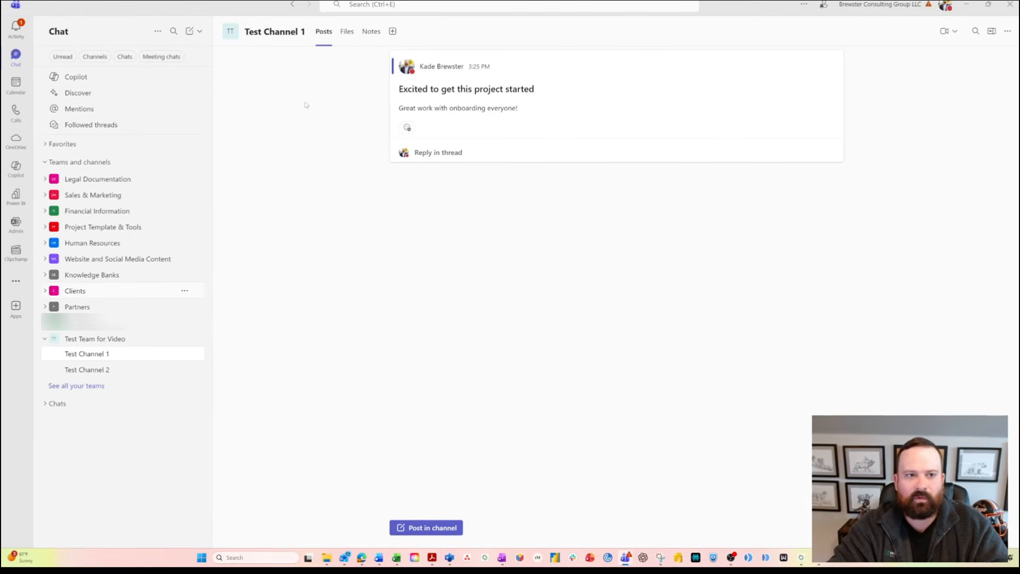
left_click(347, 31)
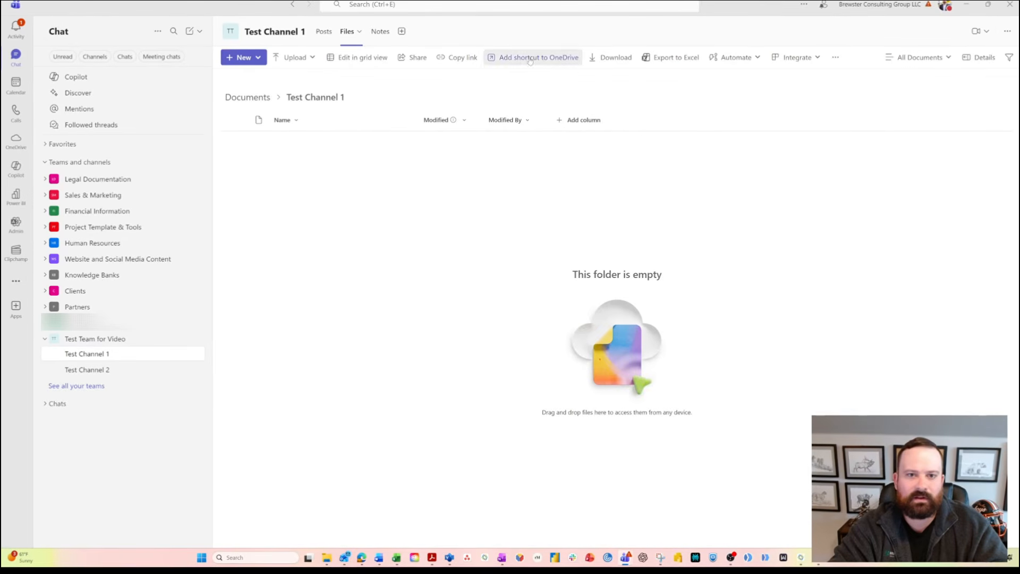
left_click(836, 58)
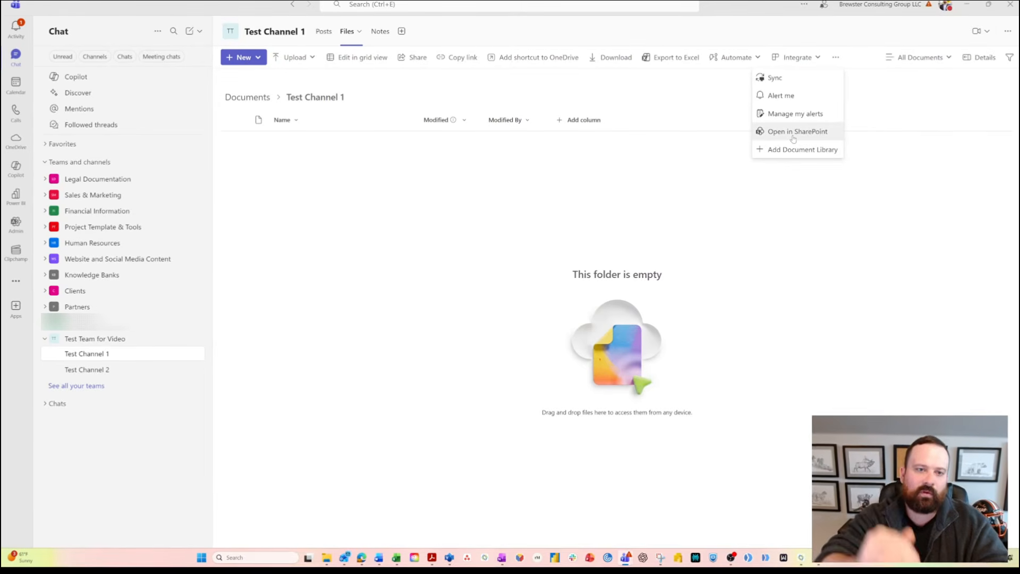
left_click(623, 88)
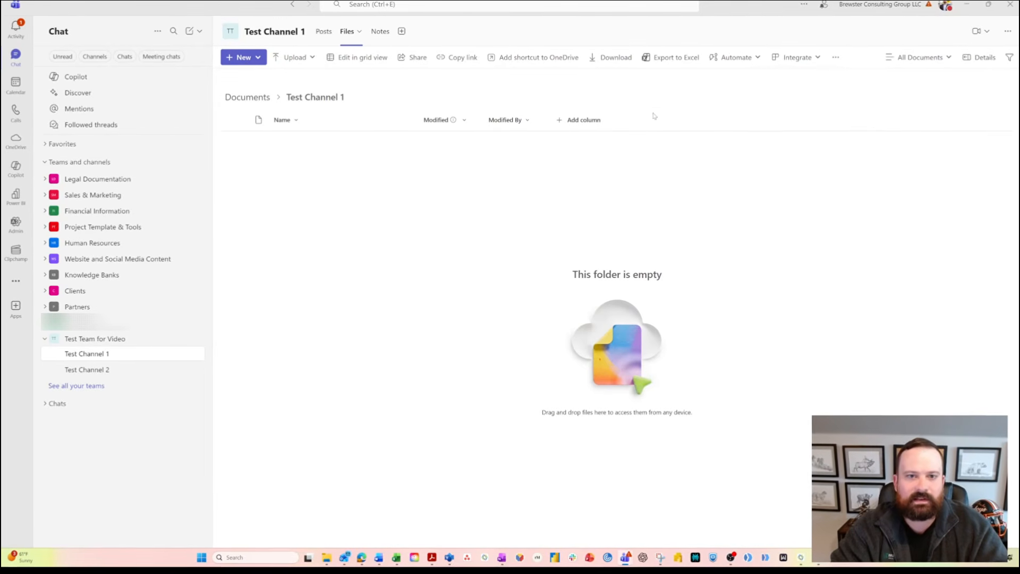